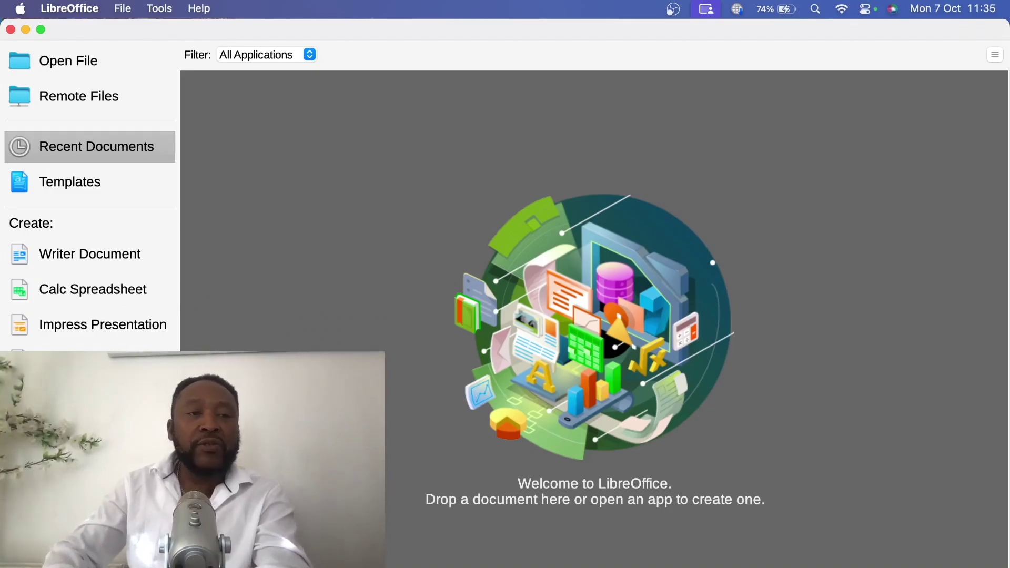
Create a new blank Writer Document from the Start Center
{"action": "left_click", "coordinate": [116, 253]}
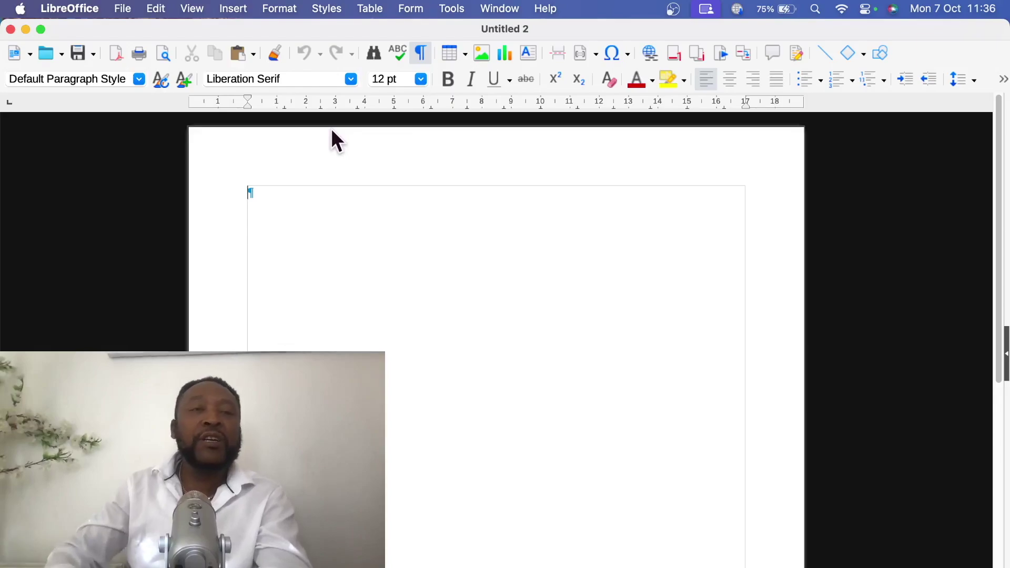
Browse the Font Name list of installed fonts and keep Arial as the font
{"action": "left_click", "coordinate": [351, 80]}
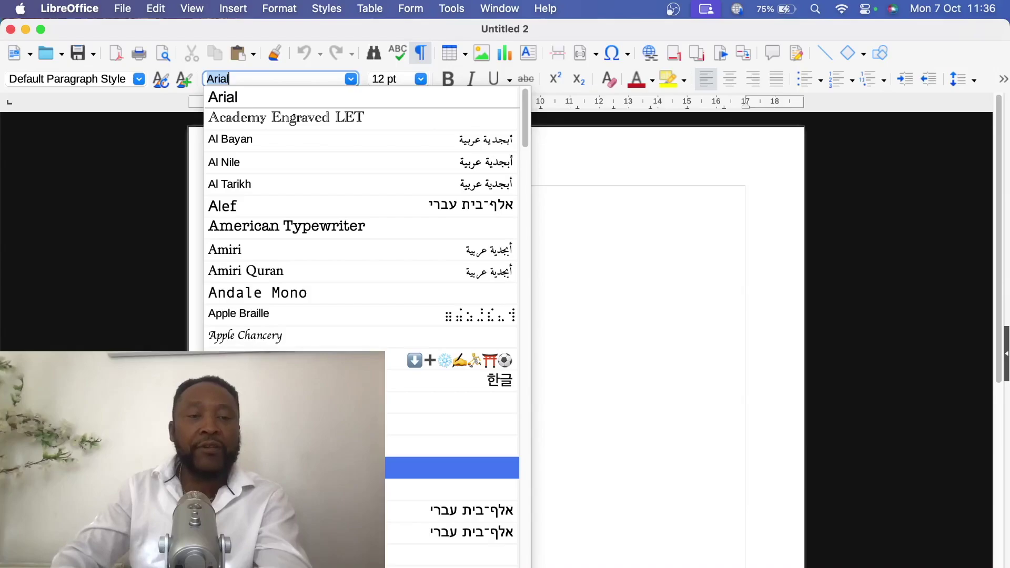
{"action": "scroll", "coordinate": [361, 326], "scroll_direction": "down", "scroll_amount": 15}
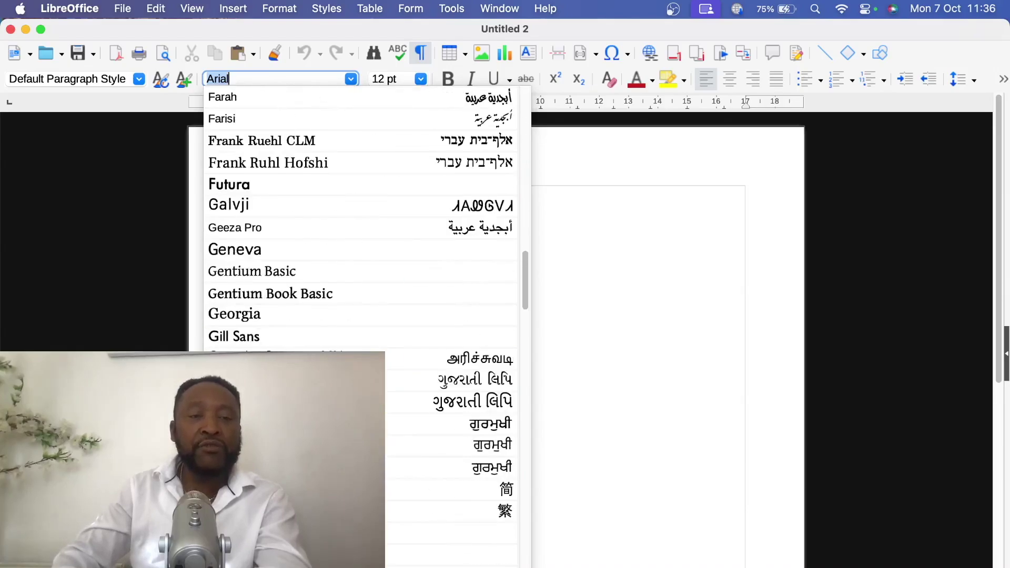
{"action": "scroll", "coordinate": [361, 326], "scroll_direction": "down", "scroll_amount": 20}
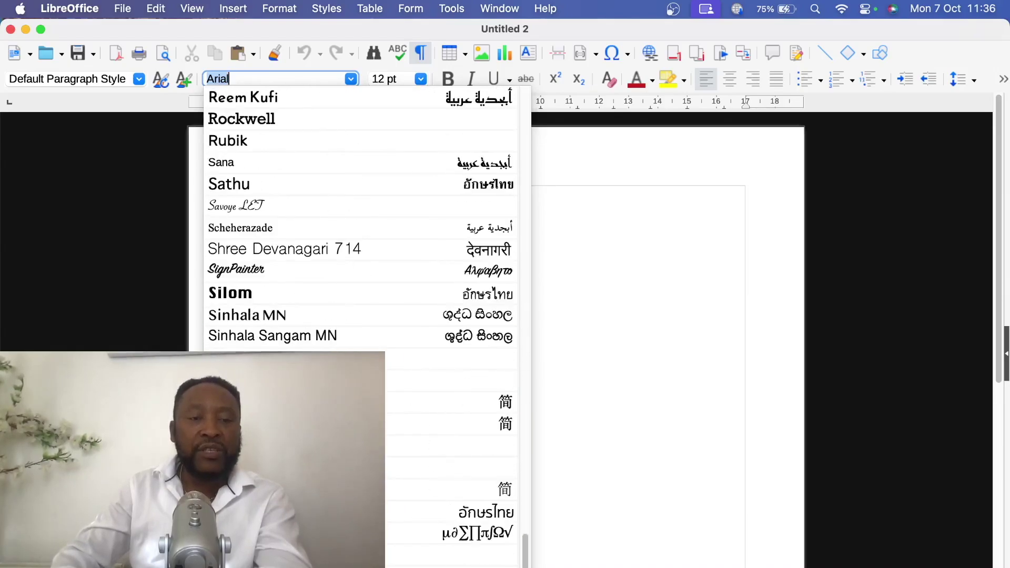
{"action": "scroll", "coordinate": [361, 442], "scroll_direction": "down", "scroll_amount": 10}
{"action": "scroll", "coordinate": [361, 424], "scroll_direction": "down", "scroll_amount": 5}
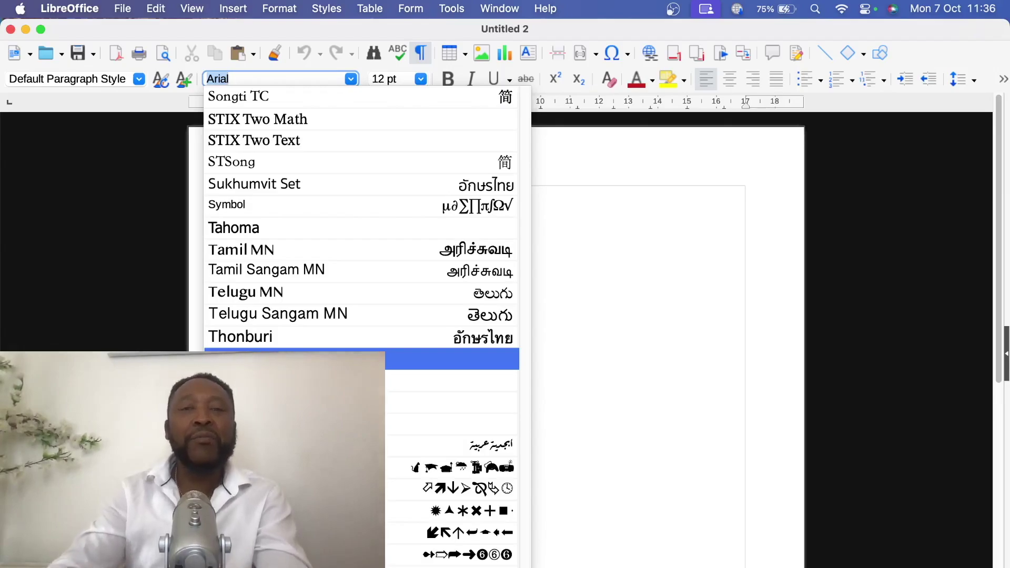
{"action": "left_click", "coordinate": [704, 158]}
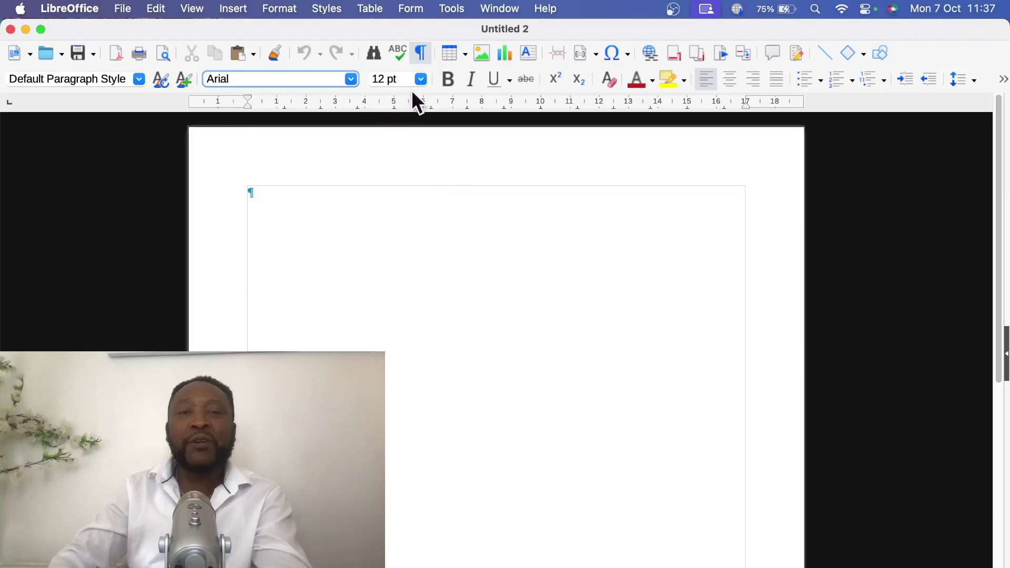
Set the font size to 13 pt and show the Save button's other saving options
{"action": "left_click", "coordinate": [421, 80]}
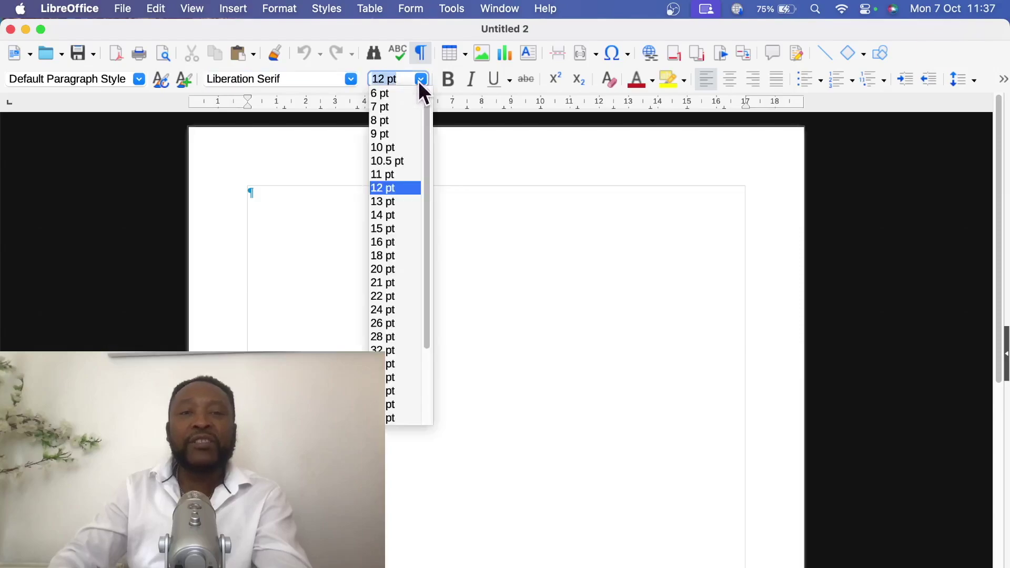
{"action": "left_click", "coordinate": [398, 207]}
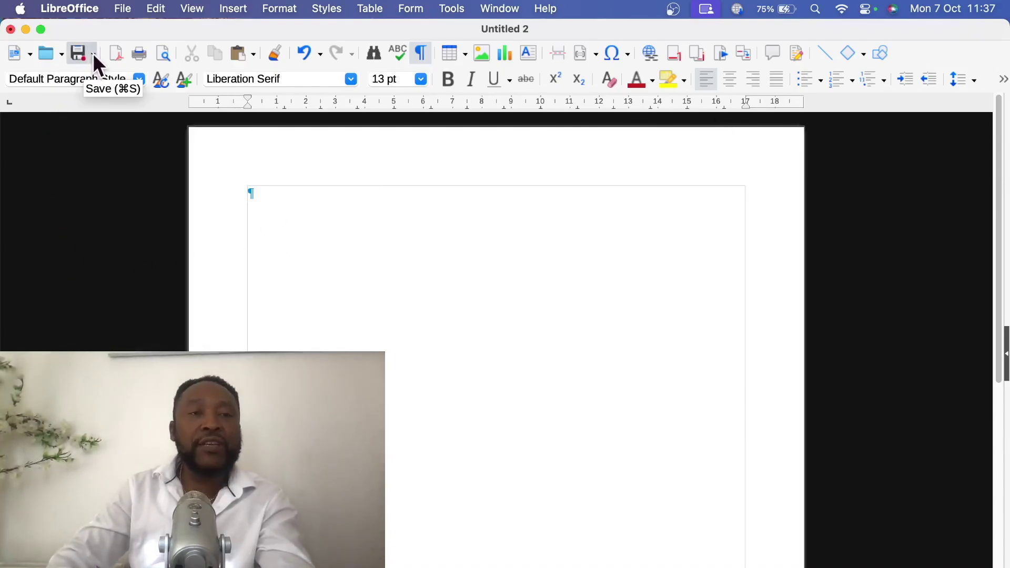
{"action": "left_click", "coordinate": [93, 53]}
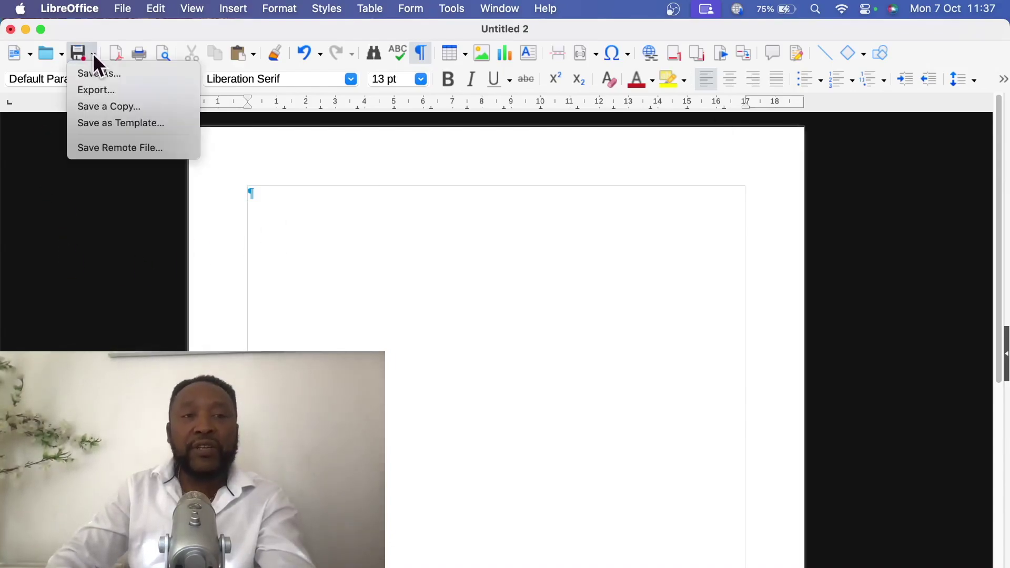
Type 'TESTING' and 'WORD DOC' in capitals on two separate lines
{"action": "left_click", "coordinate": [355, 234]}
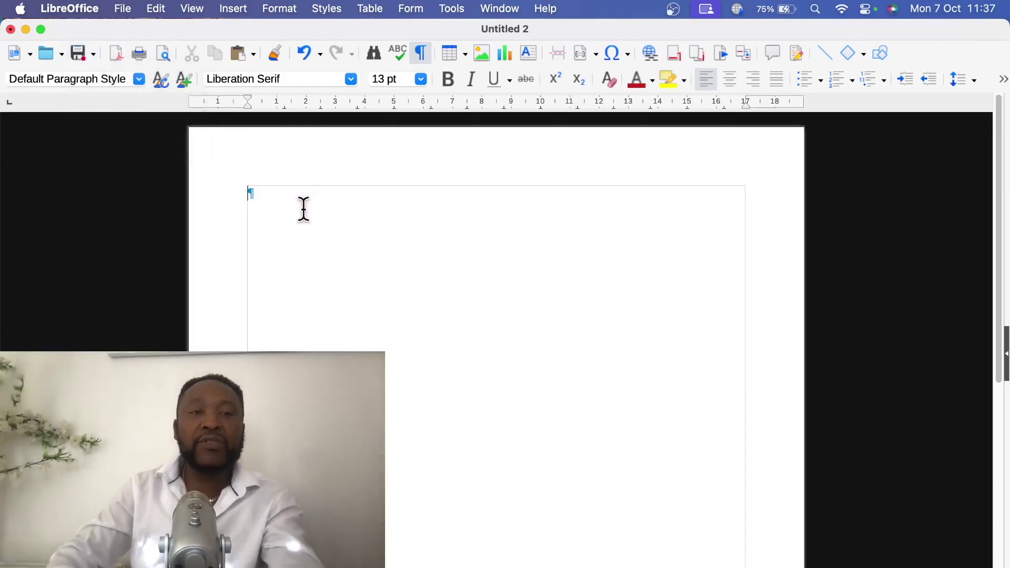
{"action": "key", "text": "Caps_Lock"}
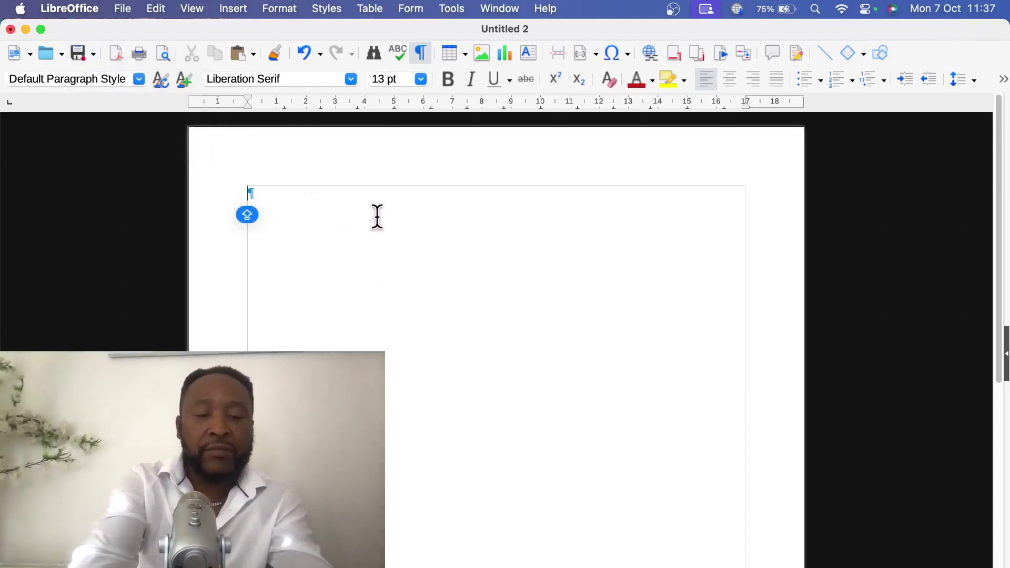
{"action": "type", "text": "TESTING"}
{"action": "key", "text": "Return"}
{"action": "type", "text": "WORD DOC"}
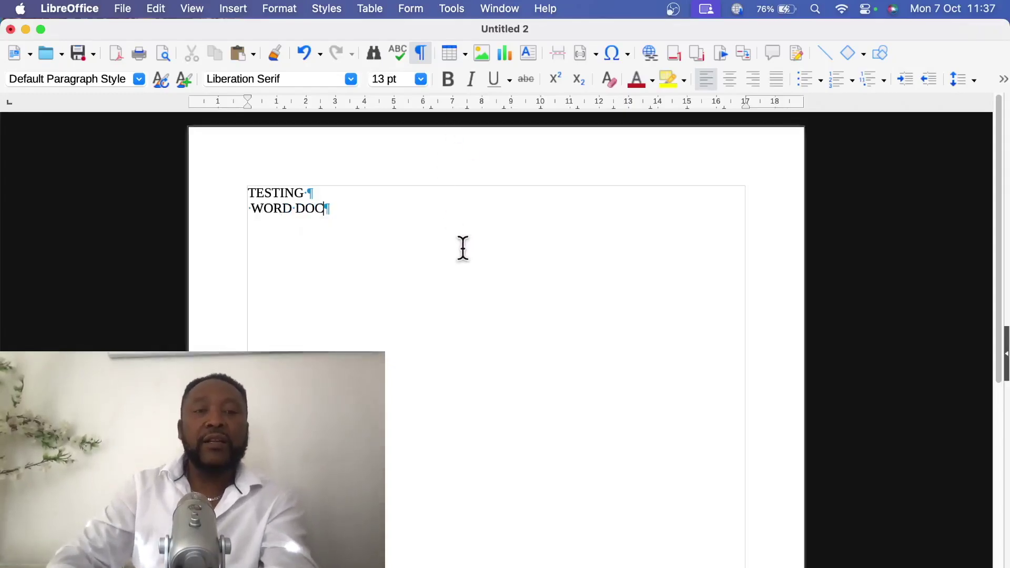
Review the file types in the Save dialog, keep ODF Text Document, and cancel without saving
{"action": "left_click", "coordinate": [88, 55]}
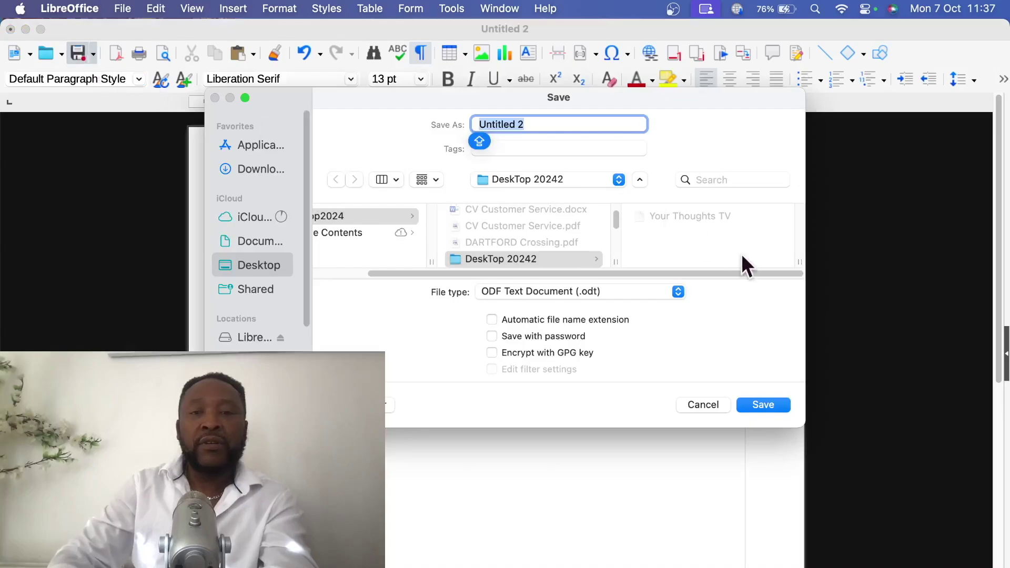
{"action": "left_click", "coordinate": [679, 292]}
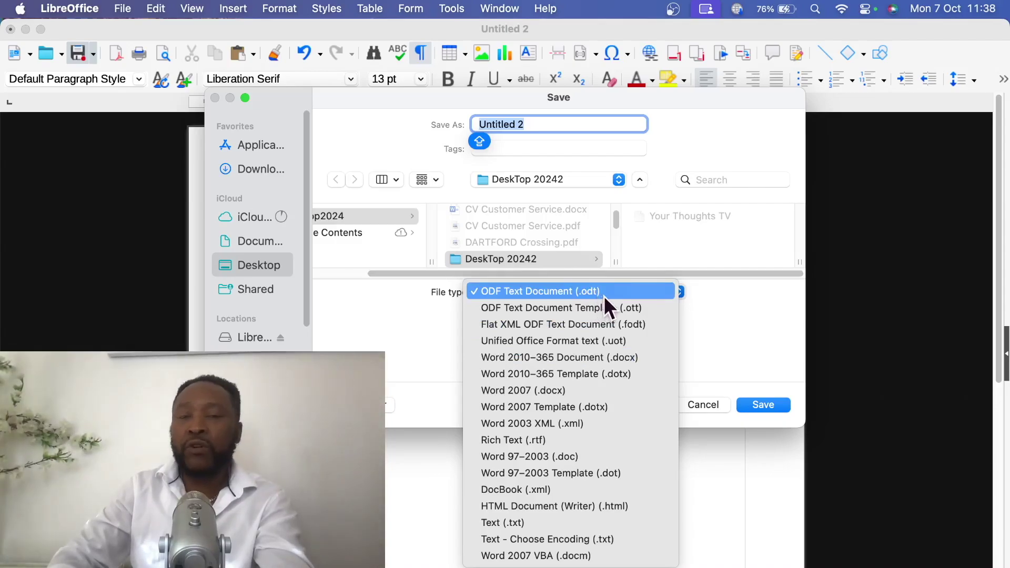
{"action": "left_click", "coordinate": [730, 500]}
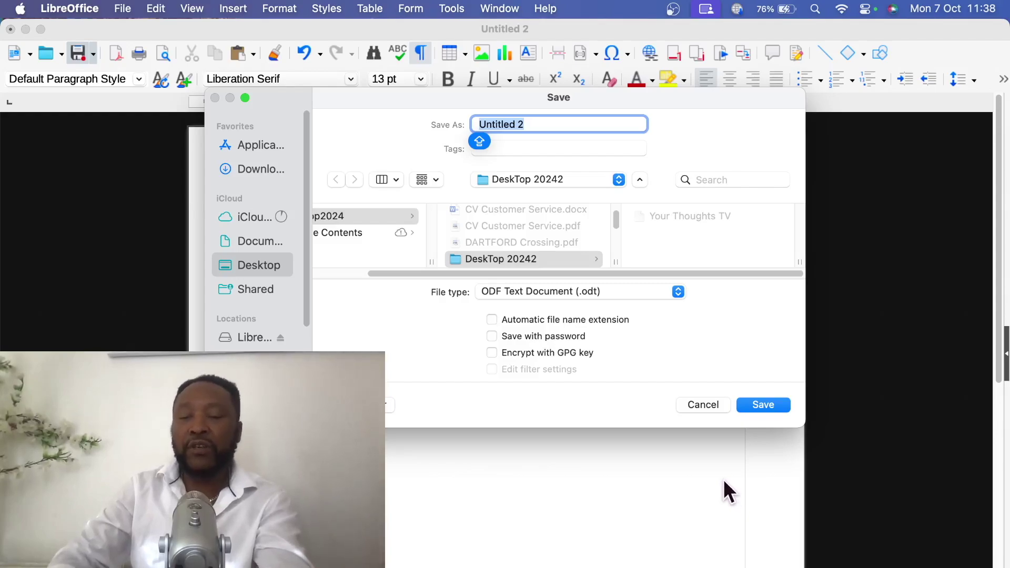
{"action": "left_click", "coordinate": [707, 405]}
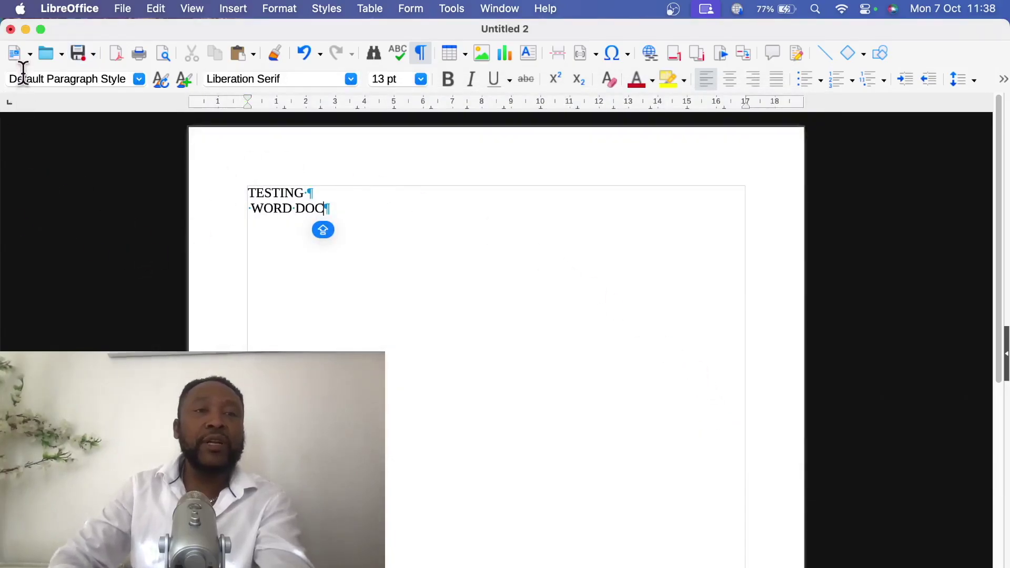
Close the Writer document without saving, start a blank Calc spreadsheet, and show its border options
{"action": "left_click", "coordinate": [10, 30]}
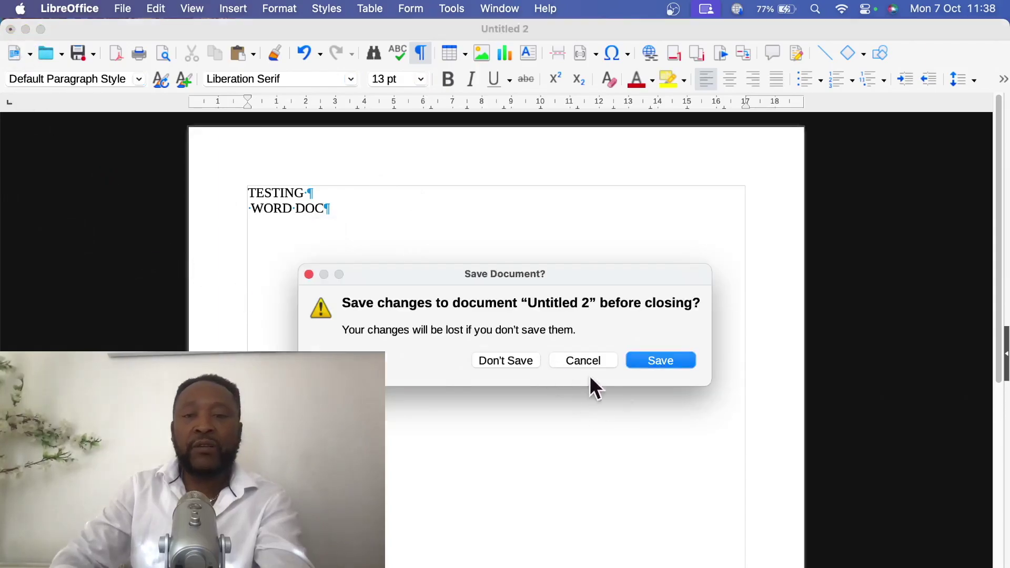
{"action": "left_click", "coordinate": [540, 360]}
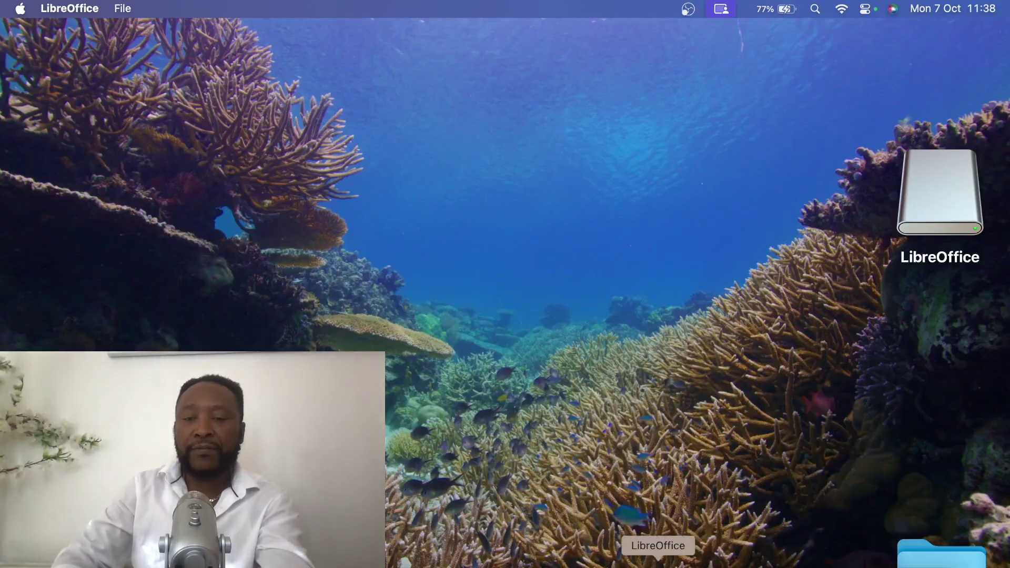
{"action": "left_click", "coordinate": [658, 562]}
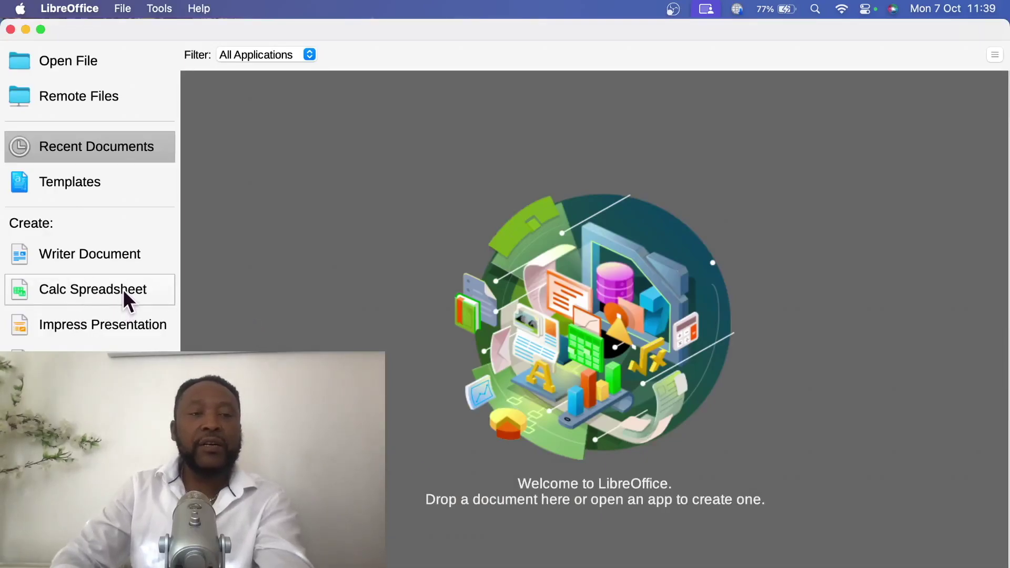
{"action": "left_click", "coordinate": [125, 291]}
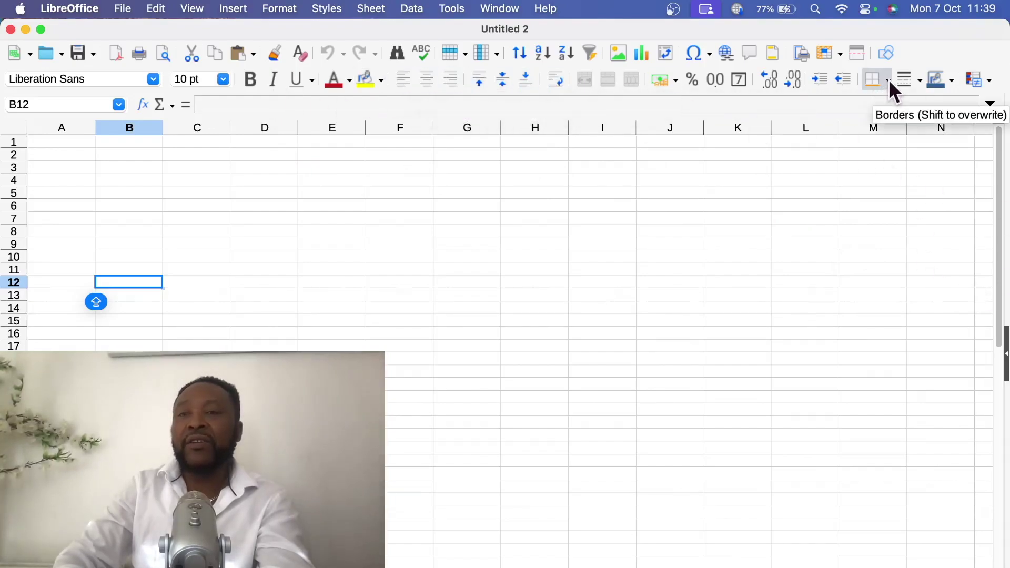
{"action": "left_click", "coordinate": [888, 80]}
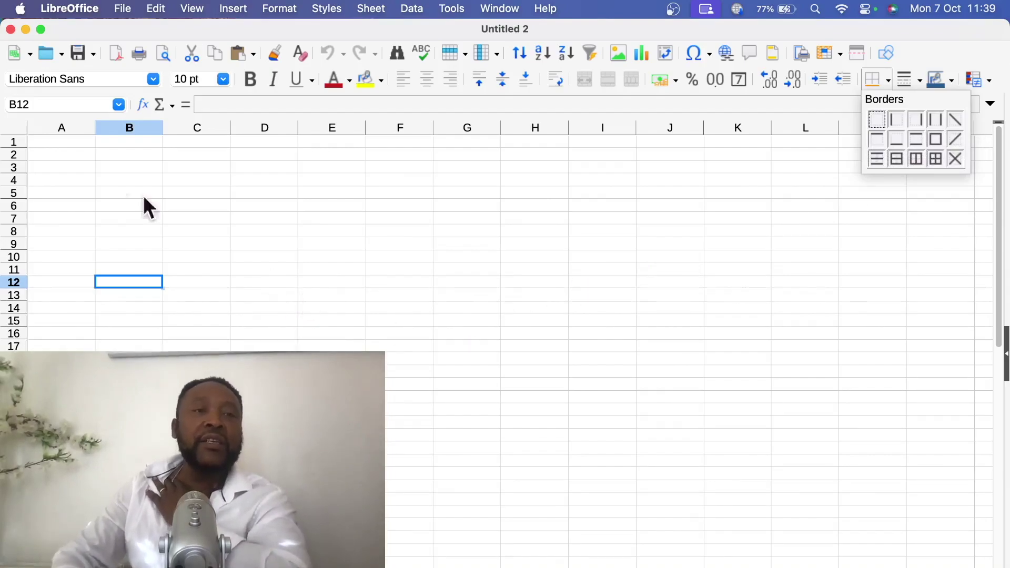
Dismiss the Borders palette without applying any border
{"action": "left_click", "coordinate": [90, 53]}
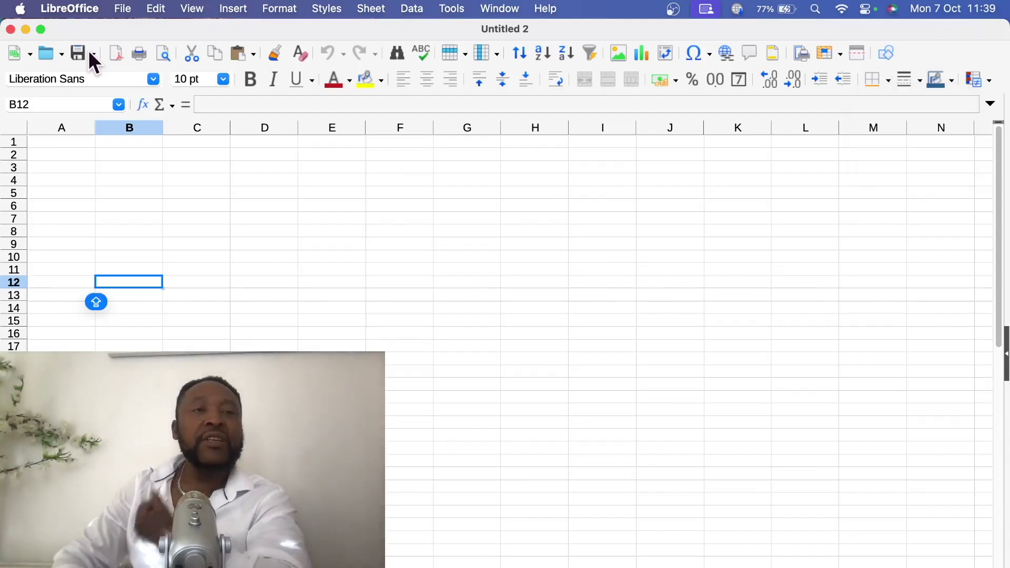
{"action": "left_click", "coordinate": [89, 53]}
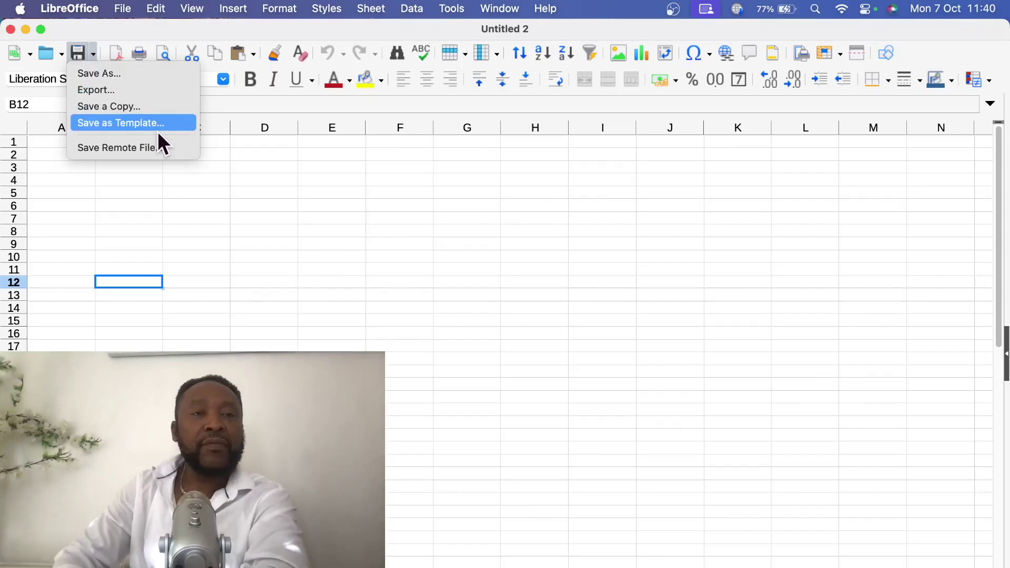
{"action": "left_click", "coordinate": [129, 77]}
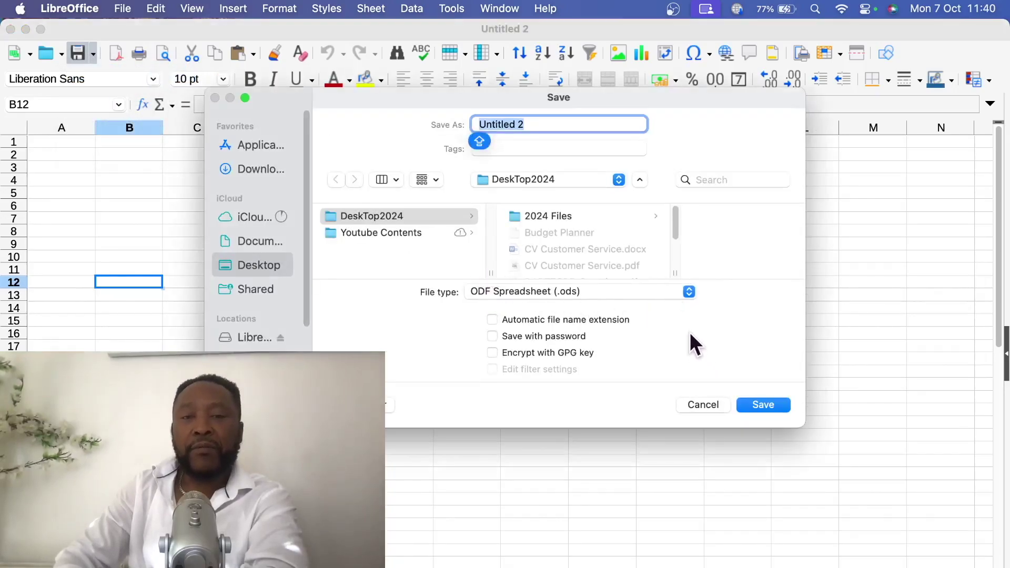
{"action": "left_click", "coordinate": [689, 293]}
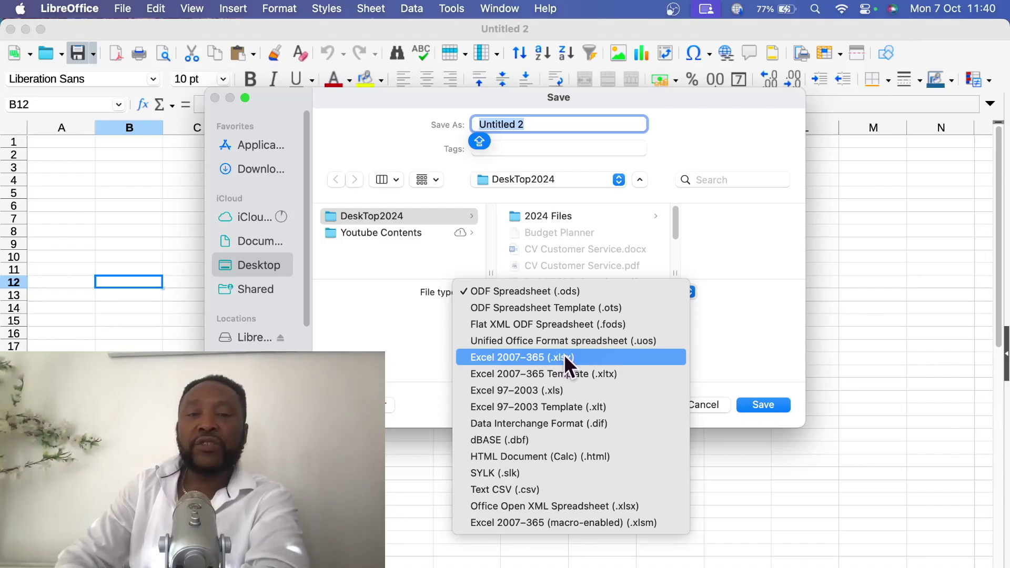
{"action": "left_click", "coordinate": [779, 503]}
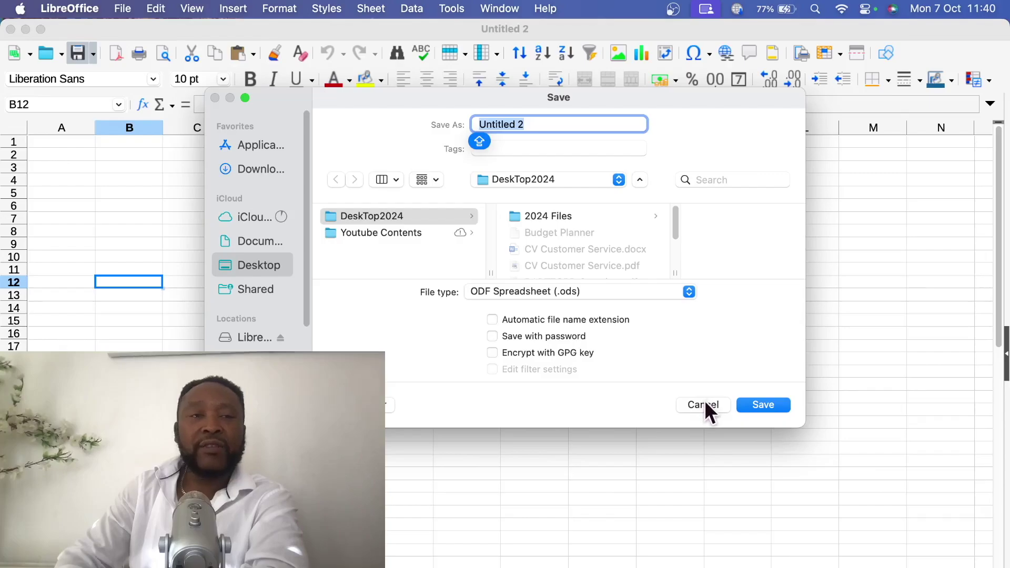
{"action": "left_click", "coordinate": [706, 404]}
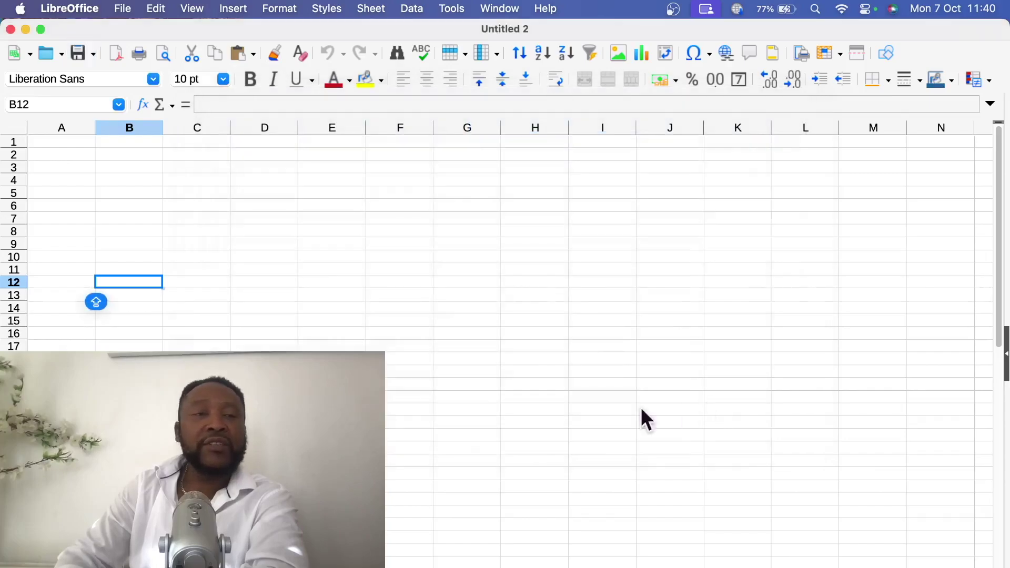